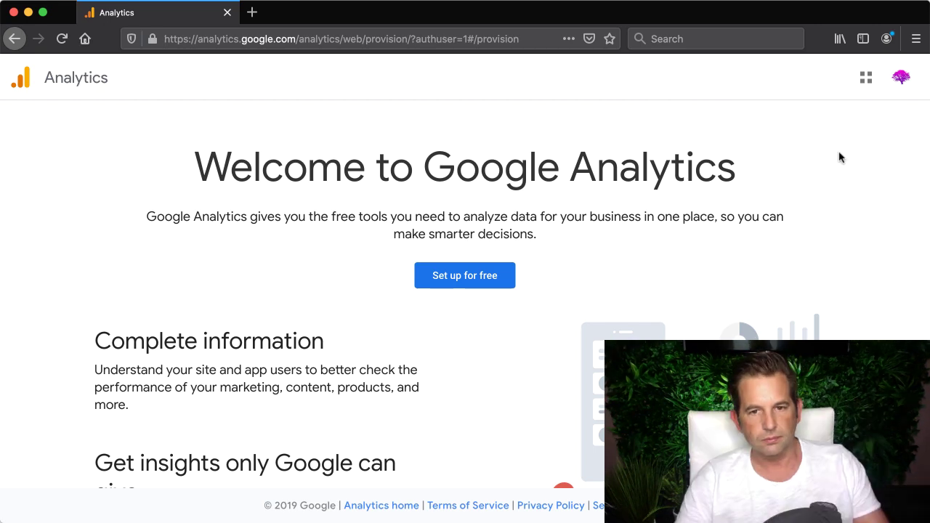
Start a free account named The Secret Garden at Paradise Spring, keeping Web as what to measure.
click(483, 276)
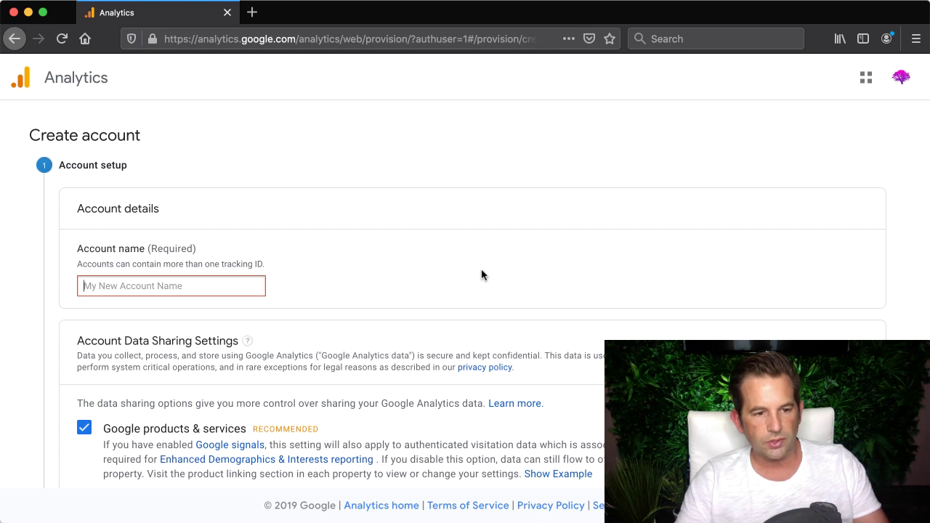
text(Para)
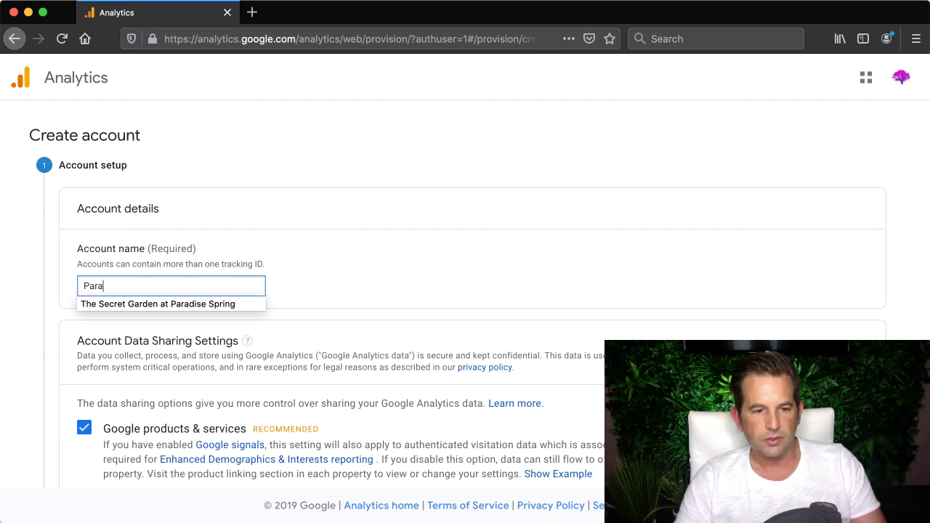
click(230, 304)
scroll(346, 300, down, 1)
scroll(346, 300, down, 5)
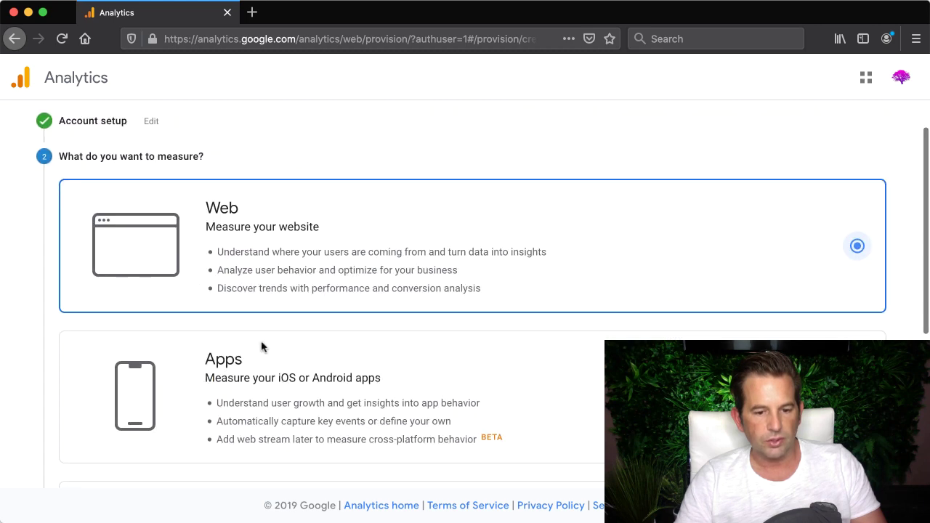
scroll(382, 291, down, 2)
scroll(382, 291, down, 5)
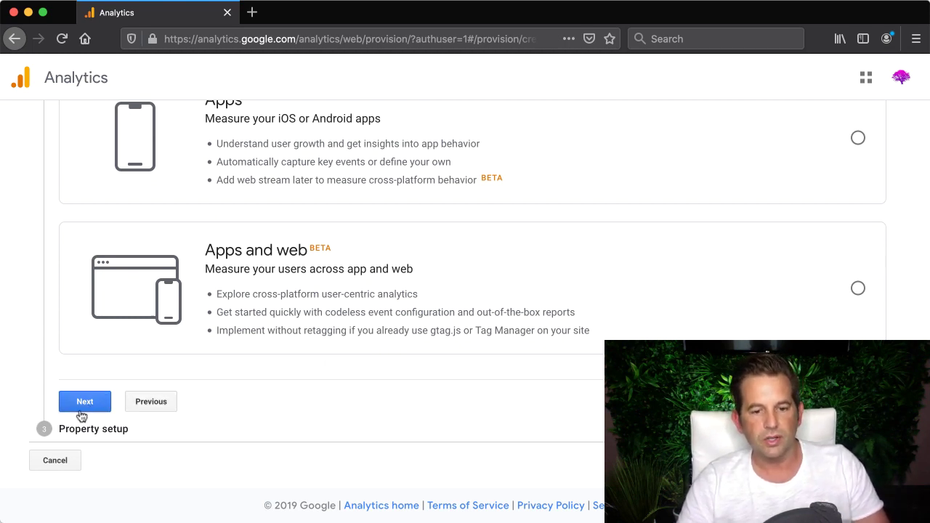
Name the website ParadiseSpringWedding.com and enter its matching www URL.
click(85, 407)
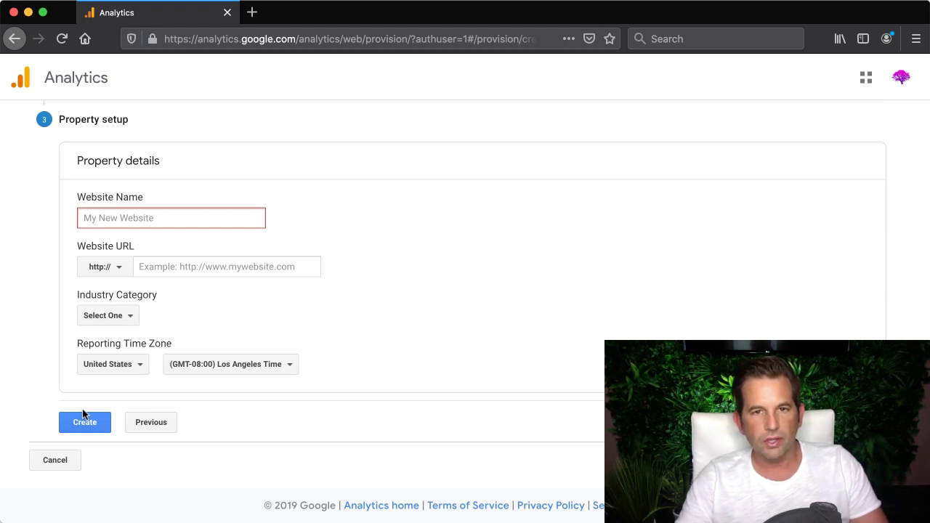
text(Para)
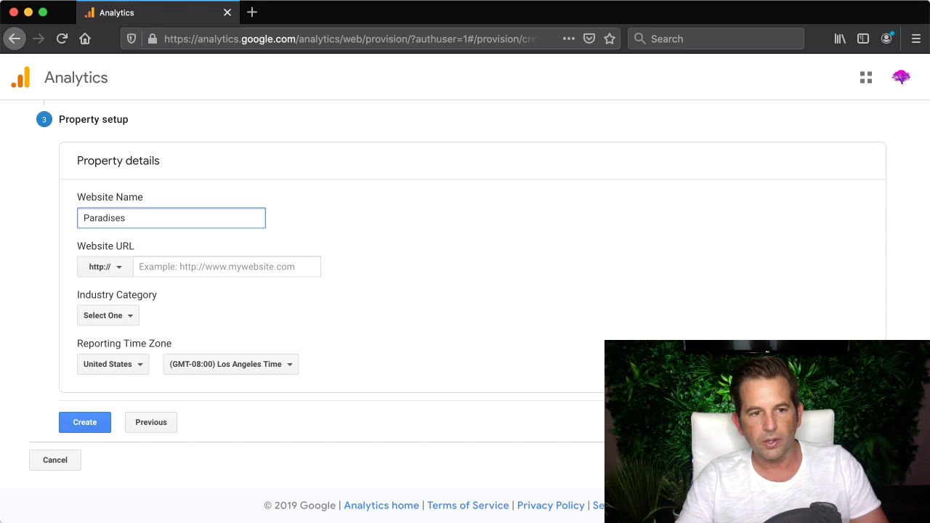
text(diseSpringWedding.com)
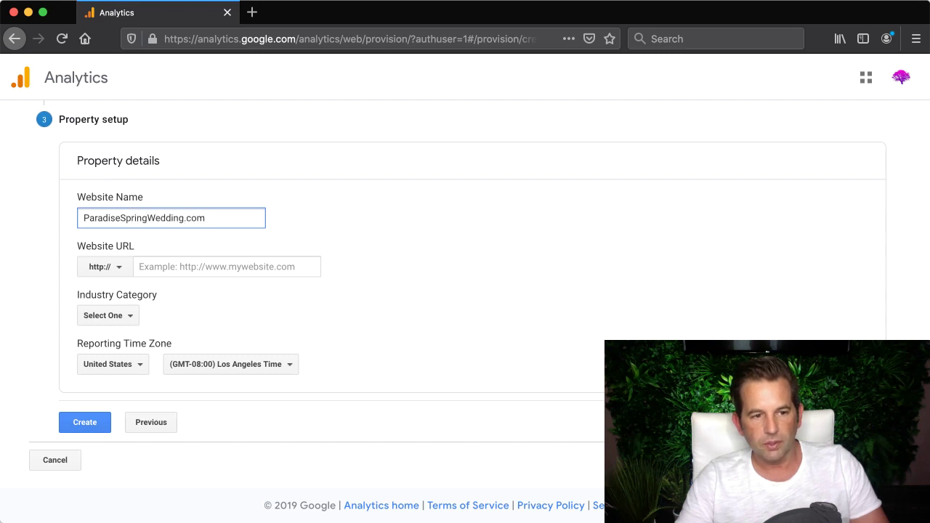
key(Tab)
key(Tab)
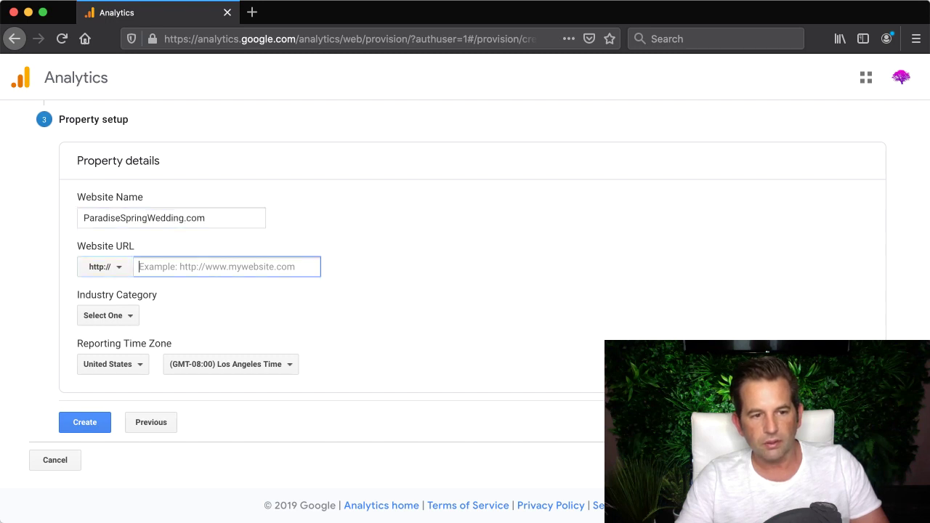
text(w)
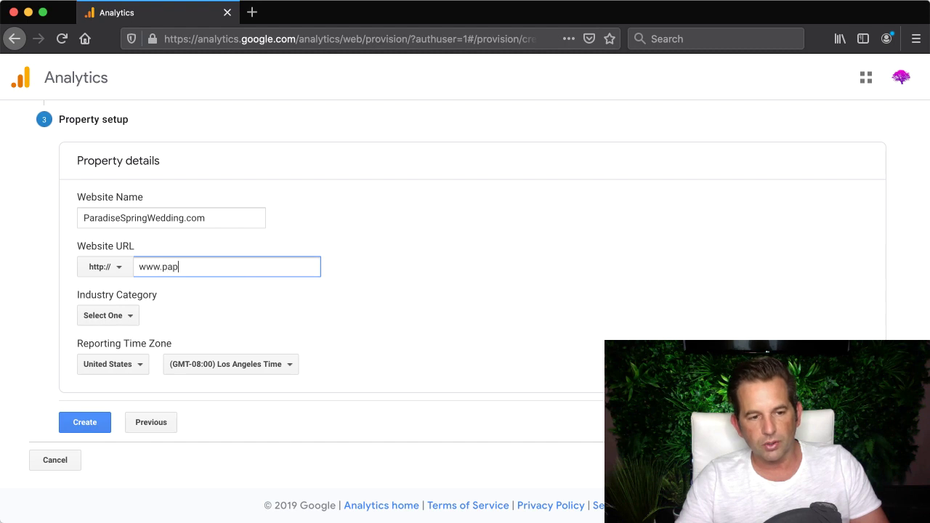
text(ww.pap)
key(BackSpace)
text(radis)
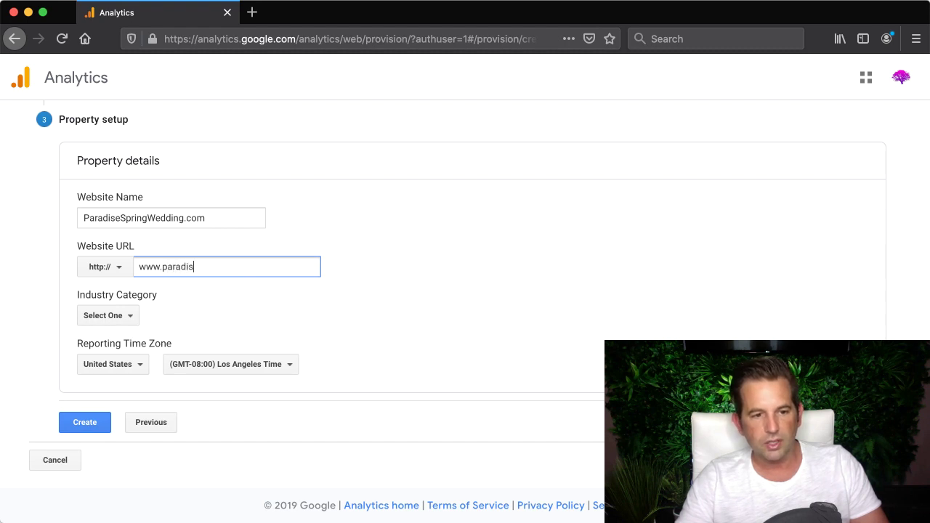
text(ewe)
key(BackSpace)
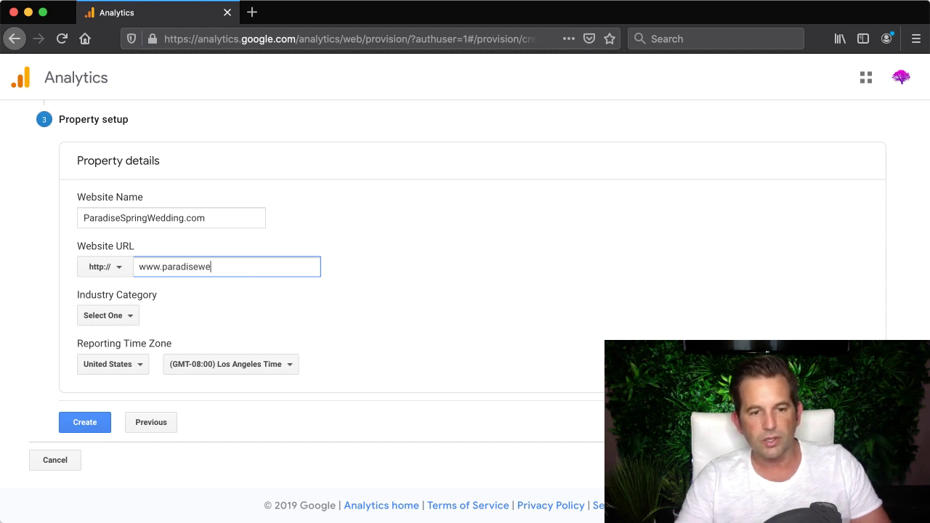
key(BackSpace)
text(springweddi)
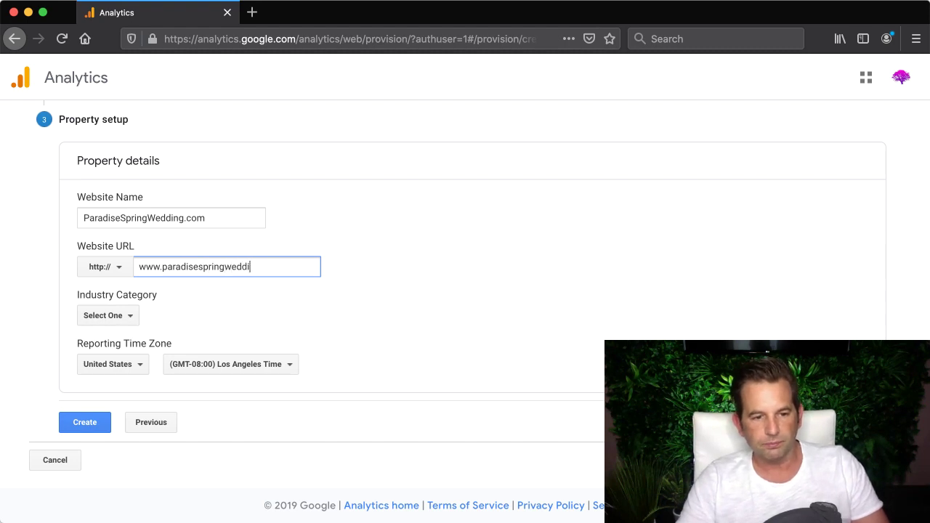
text(ng.com)
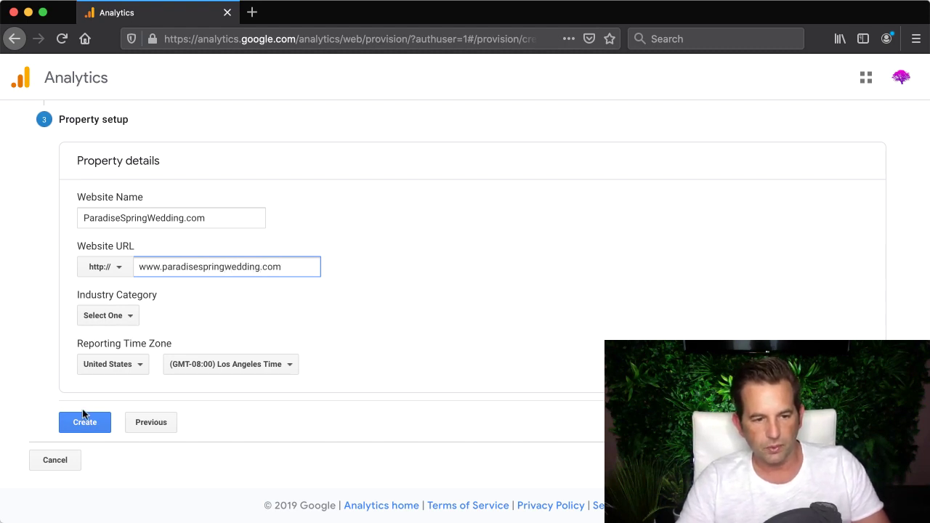
click(250, 331)
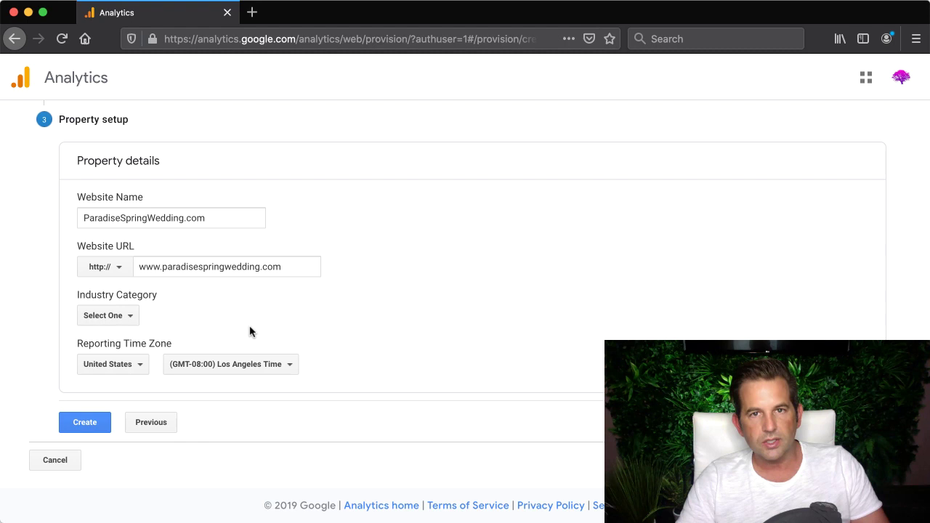
Choose the Real Estate industry category and New York time zone, then create the property.
click(124, 320)
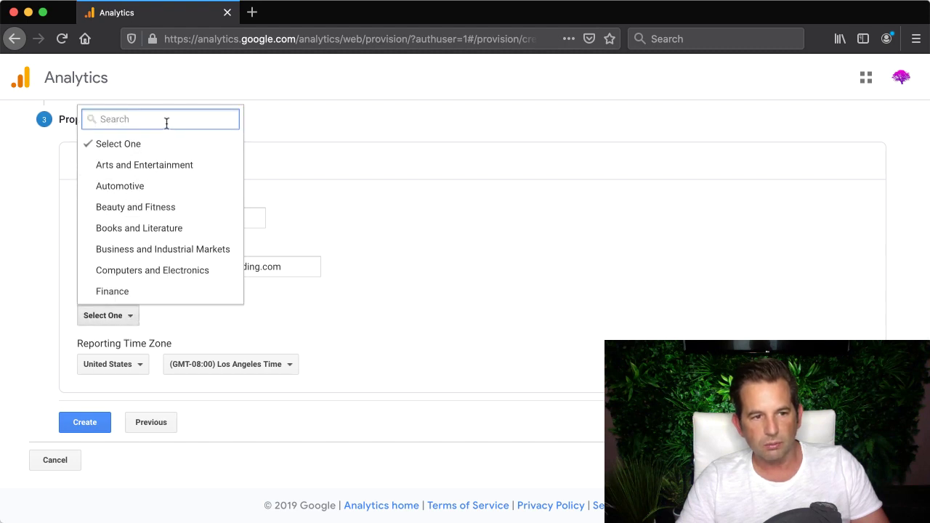
text(wedding)
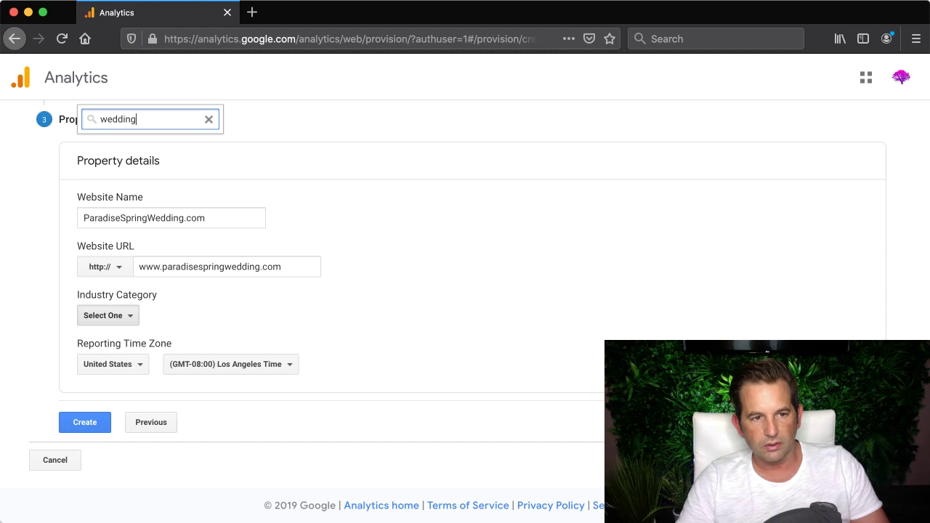
key(BackSpace)
key(BackSpace)
key(BackSpace)
key(BackSpace)
key(BackSpace)
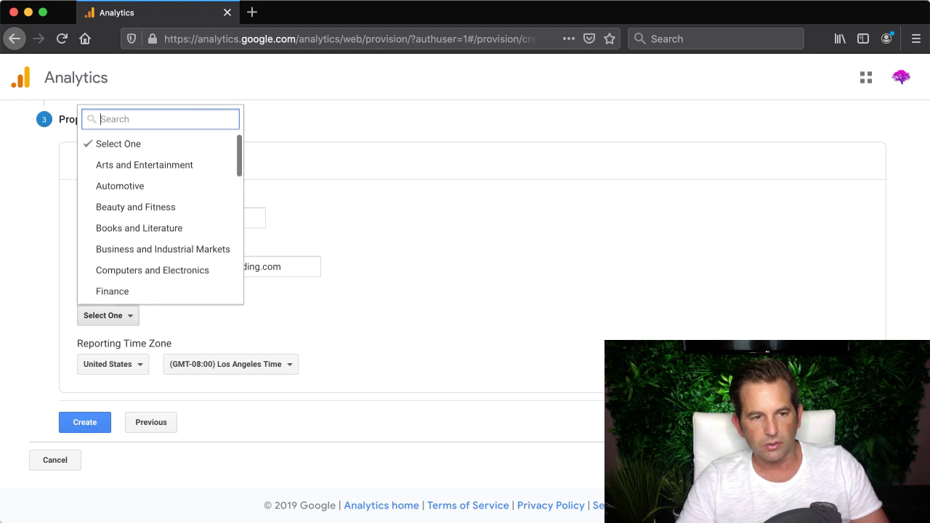
scroll(162, 213, down, 5)
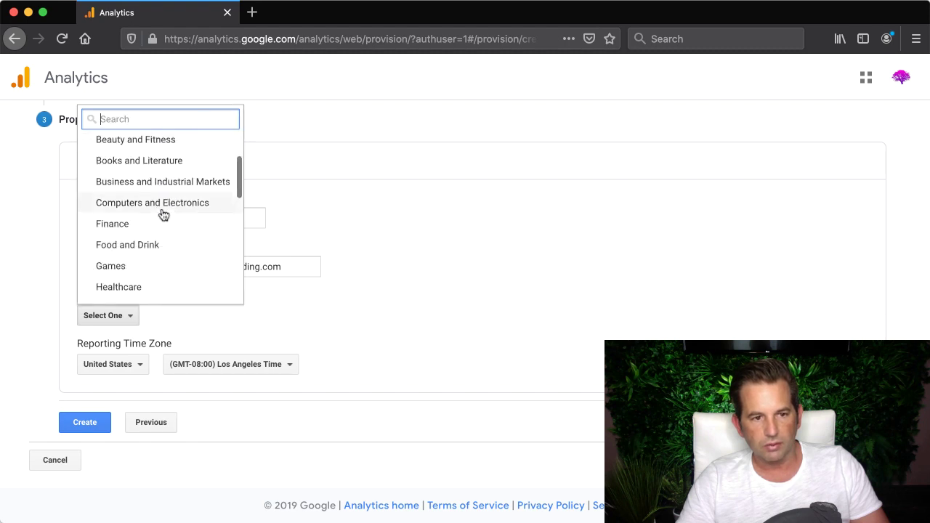
scroll(162, 216, down, 5)
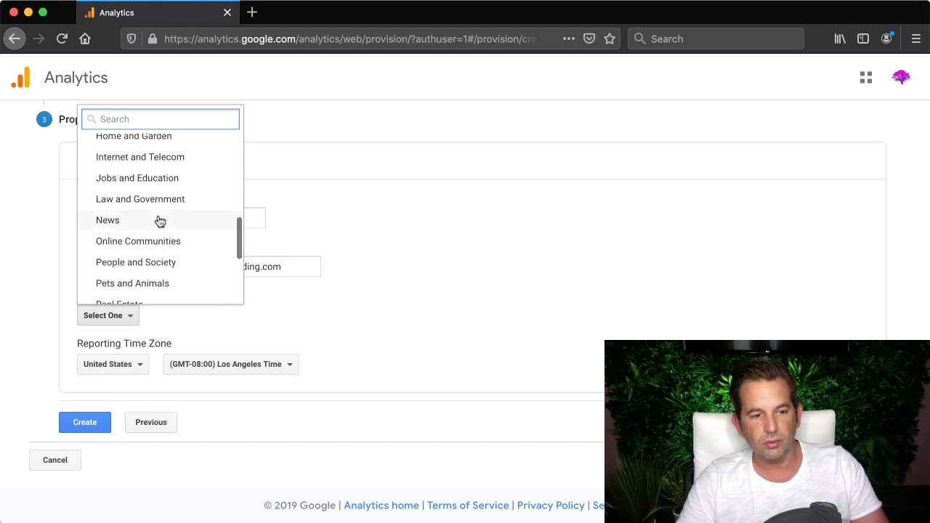
scroll(160, 222, down, 3)
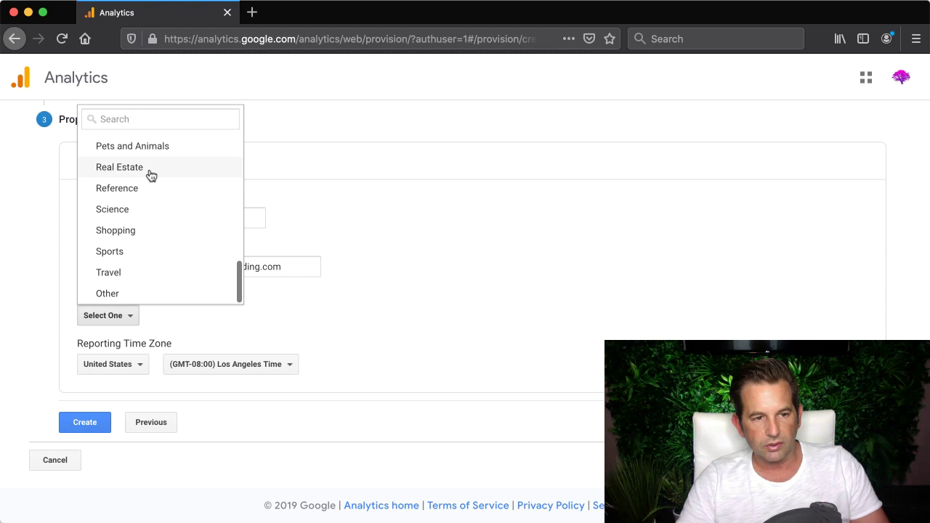
click(154, 172)
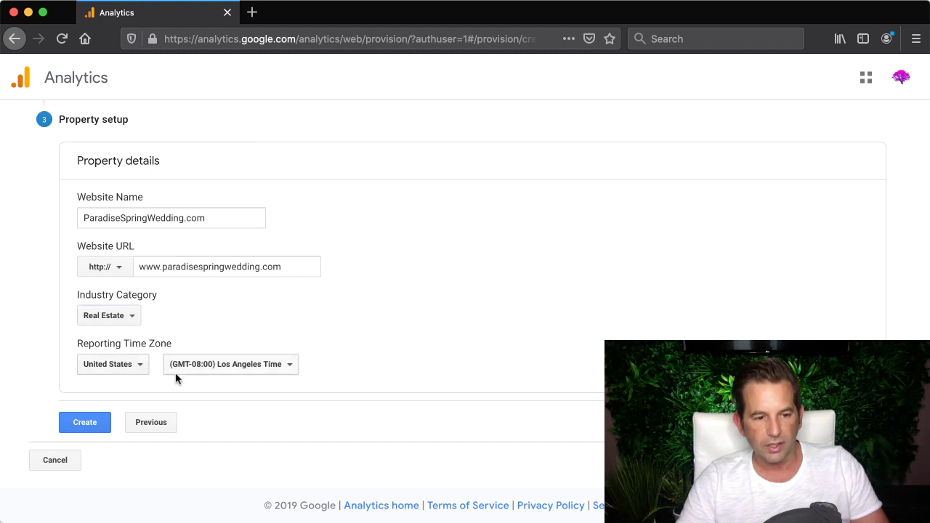
click(281, 374)
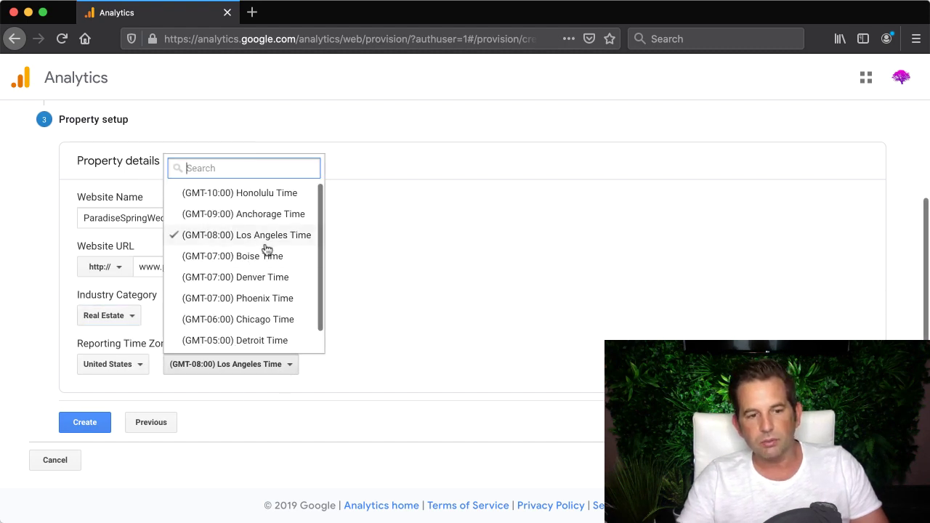
scroll(261, 303, down, 1)
click(257, 342)
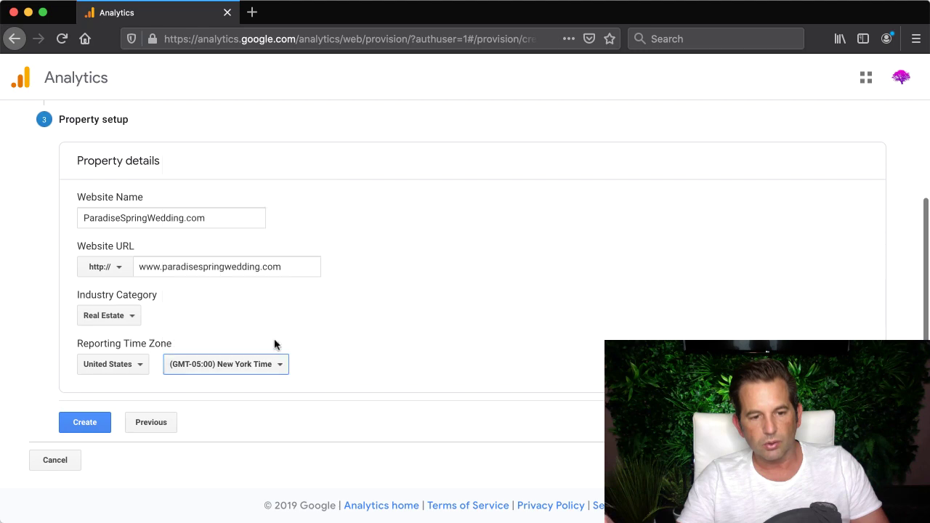
click(100, 430)
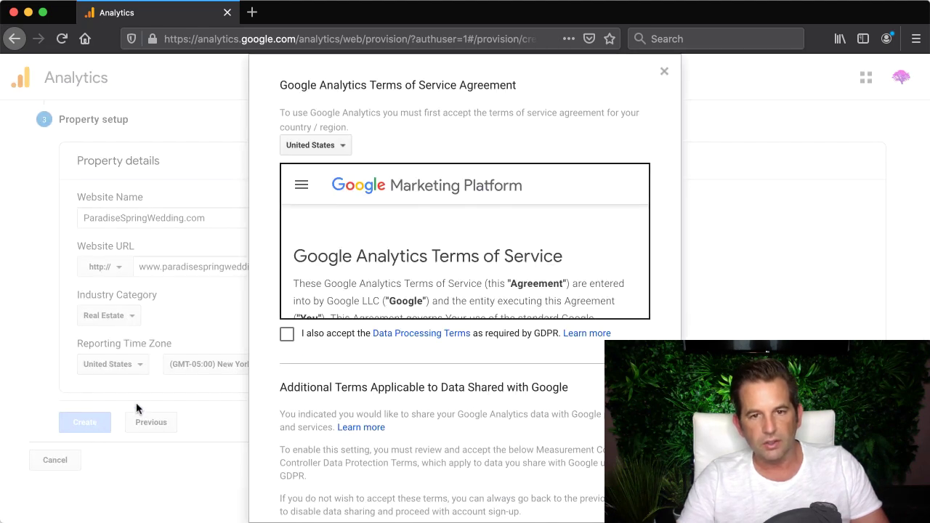
Tick both the GDPR Data Processing Terms and Controller Data Protection Terms checkboxes.
click(287, 335)
scroll(413, 280, down, 10)
scroll(412, 280, down, 15)
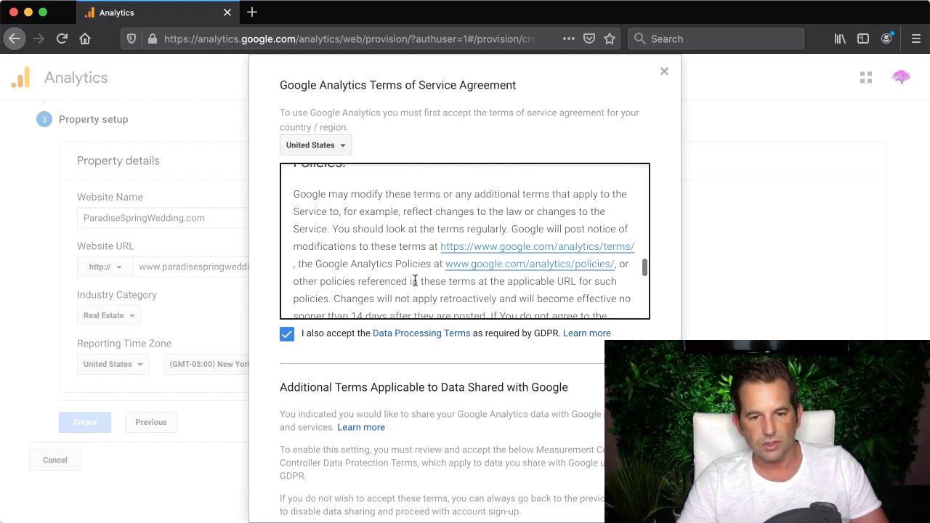
scroll(498, 374, down, 5)
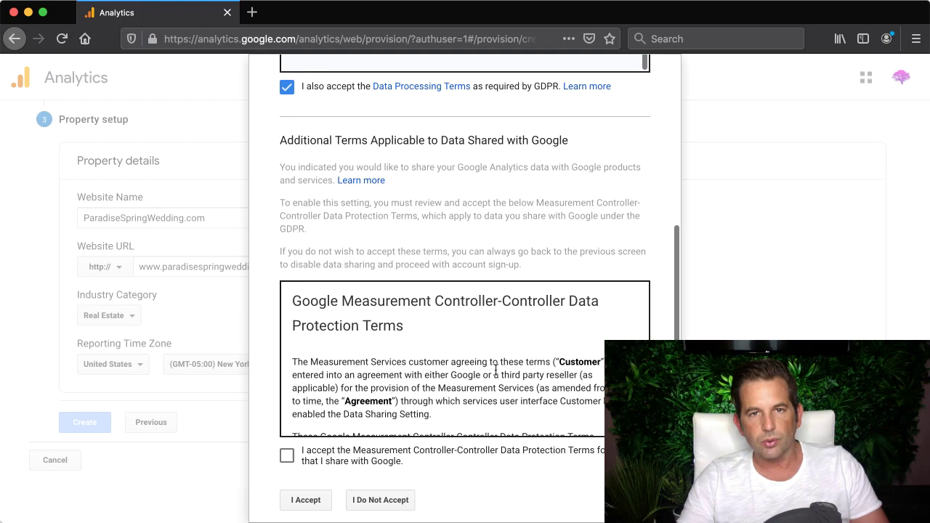
scroll(493, 379, down, 3)
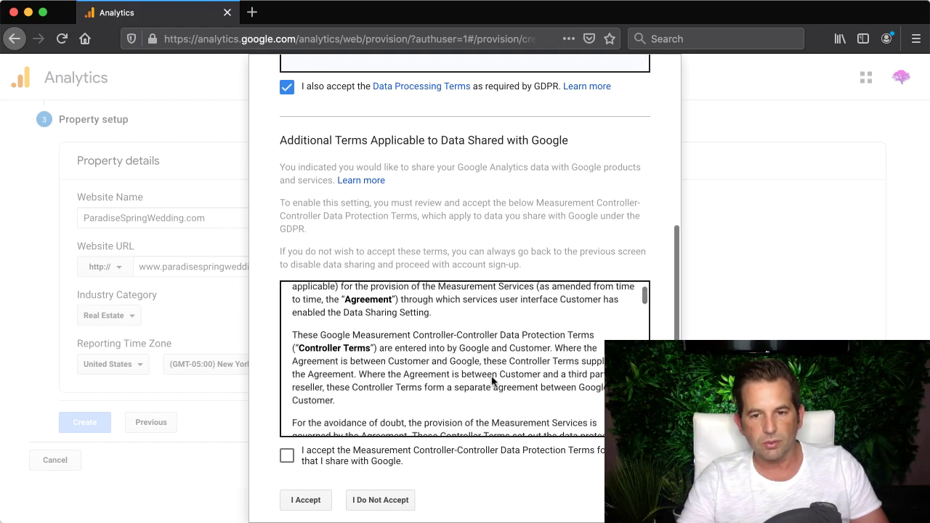
click(288, 456)
scroll(480, 388, down, 3)
scroll(483, 393, down, 20)
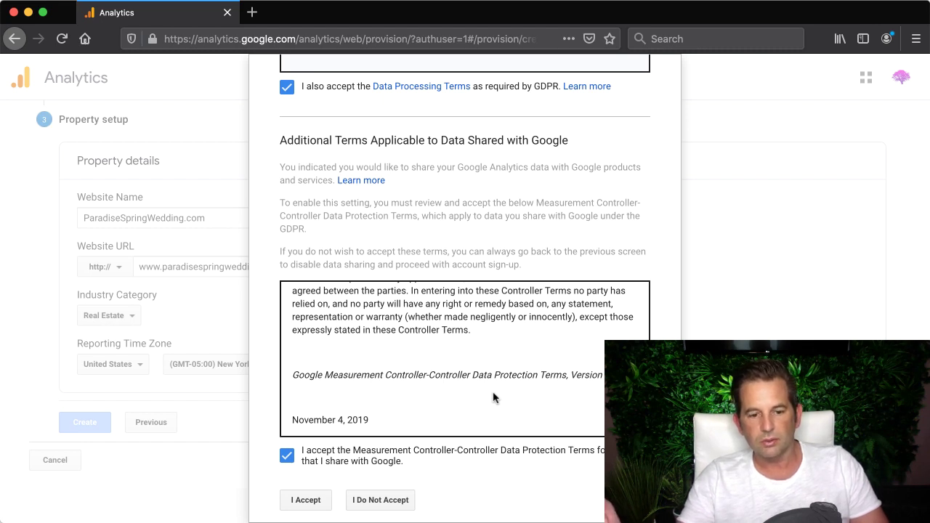
Accept the terms to finish the account, then close the search tip and mobile app popups.
click(323, 501)
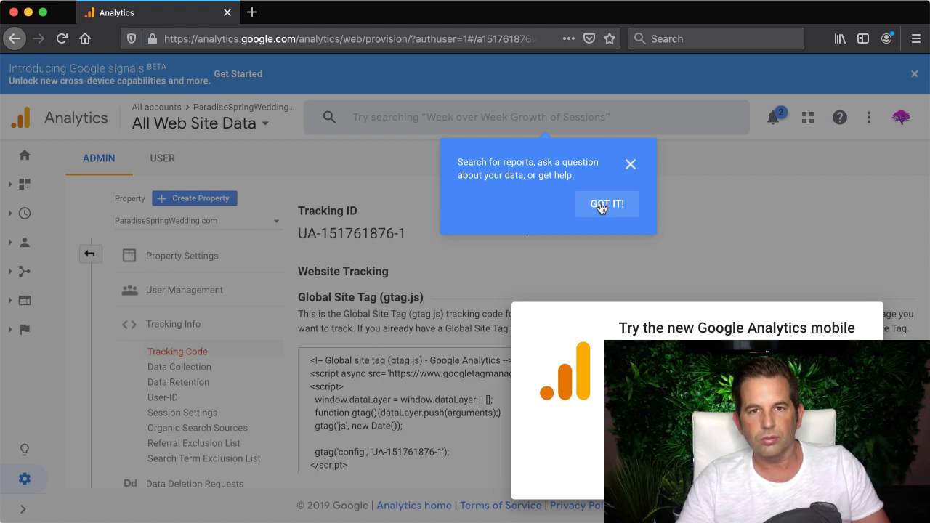
click(618, 201)
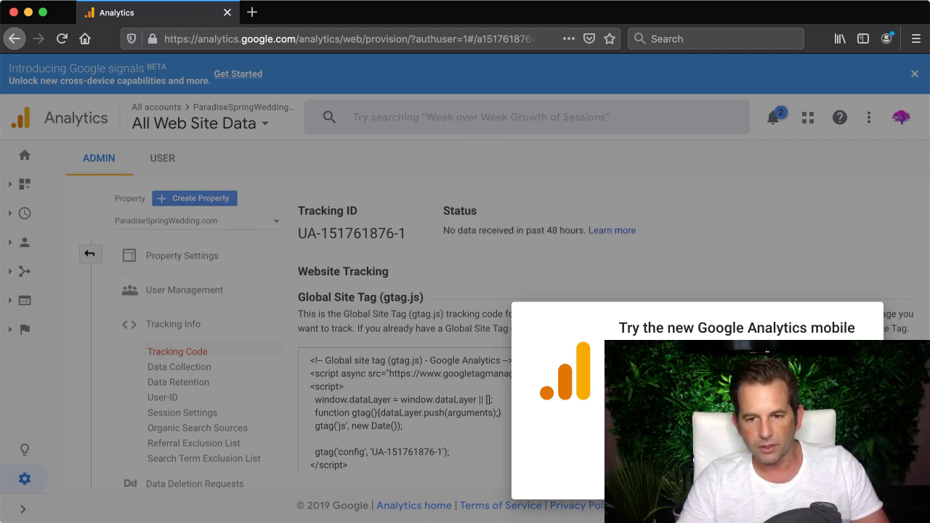
click(611, 103)
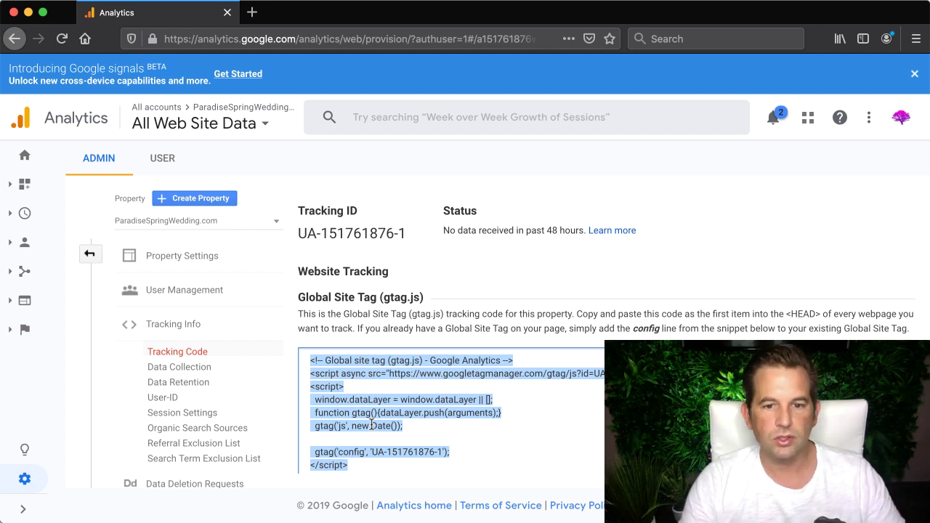
Copy the Global Site Tag code and switch to the WebStarts dashboard window.
right_click(404, 366)
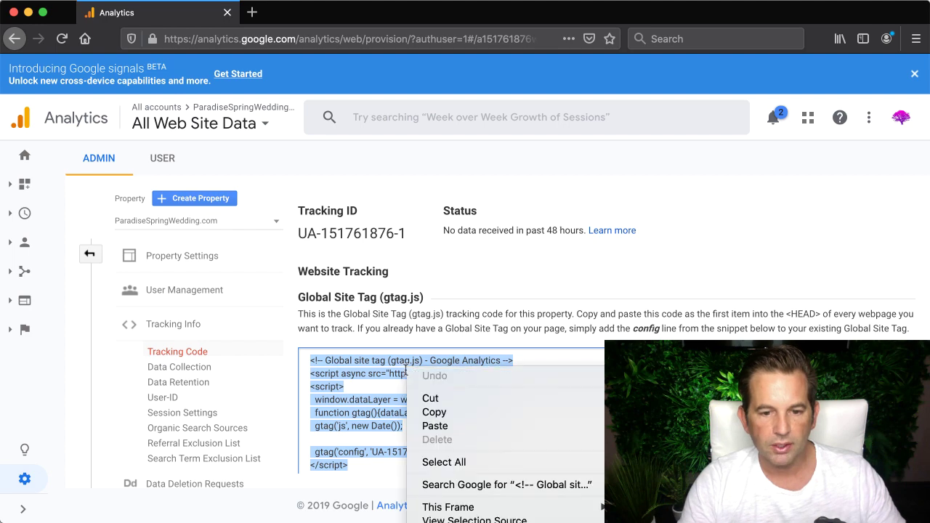
click(434, 412)
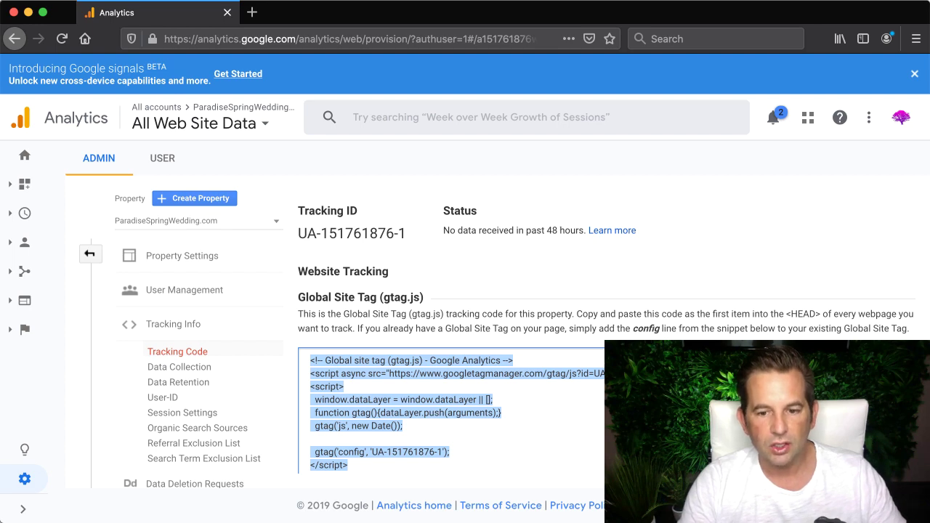
scroll(591, 352, down, 3)
scroll(591, 353, down, 3)
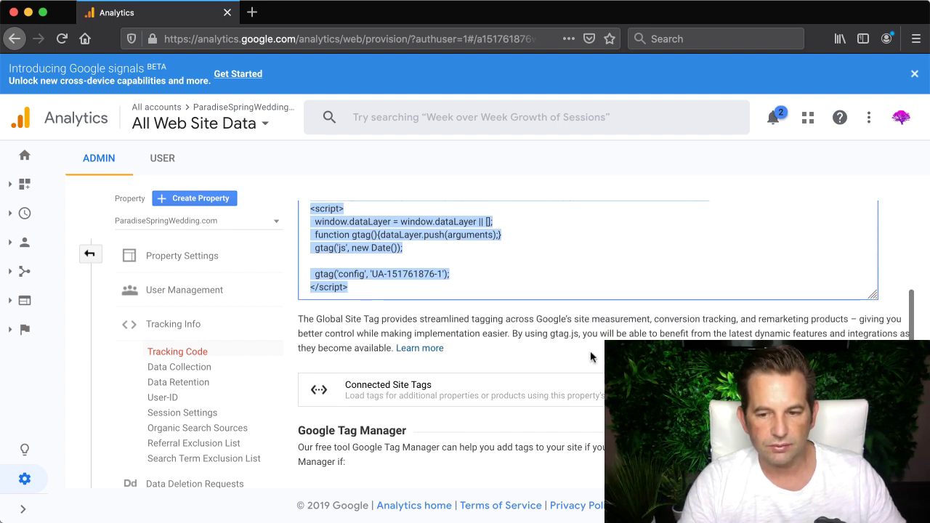
scroll(591, 352, up, 5)
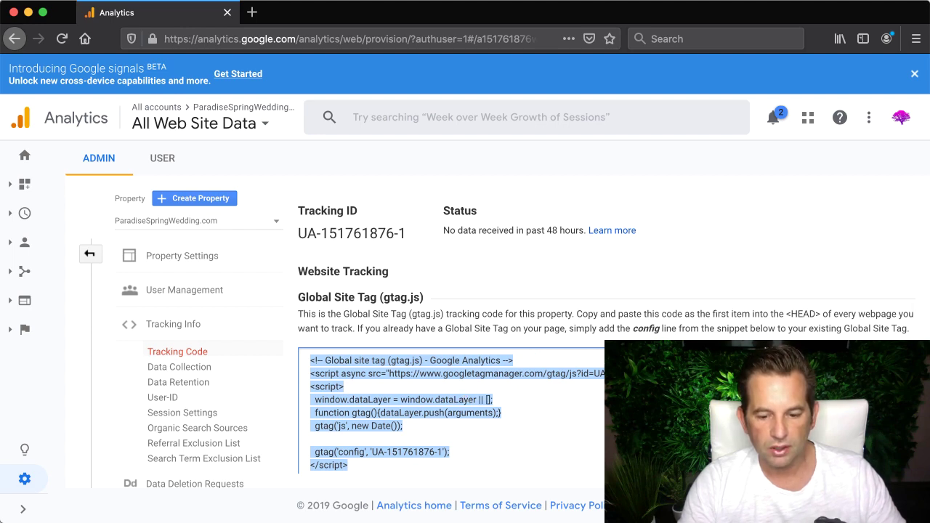
key(super+Tab)
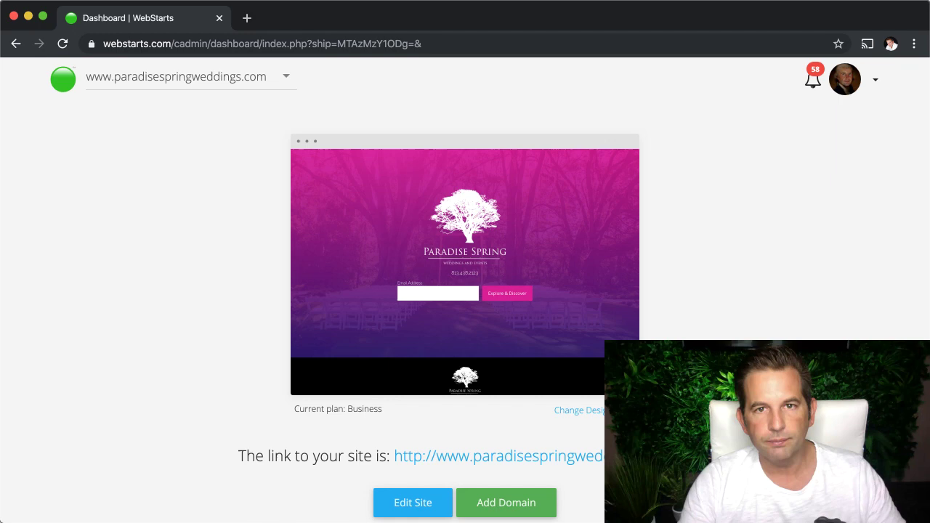
Open the Paradise Spring site in the WebStarts editor with Edit Site.
mouse_move(476, 284)
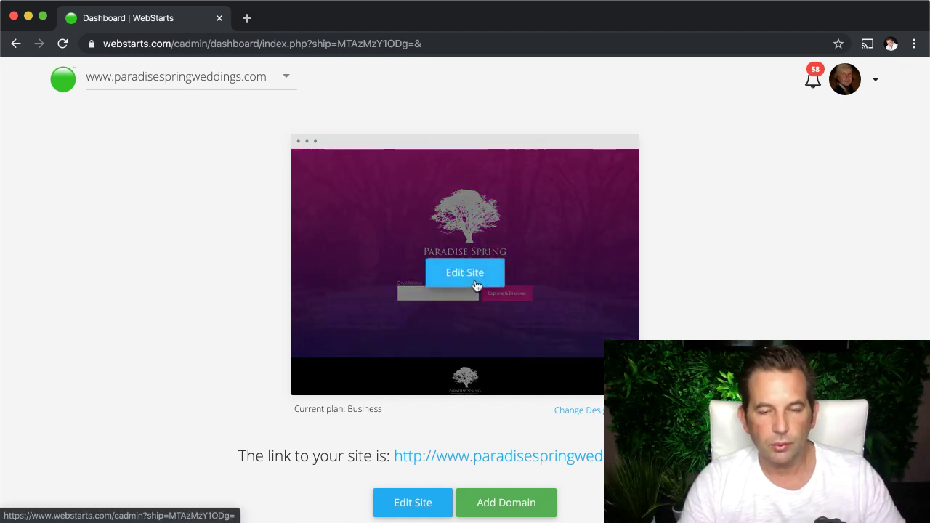
click(478, 284)
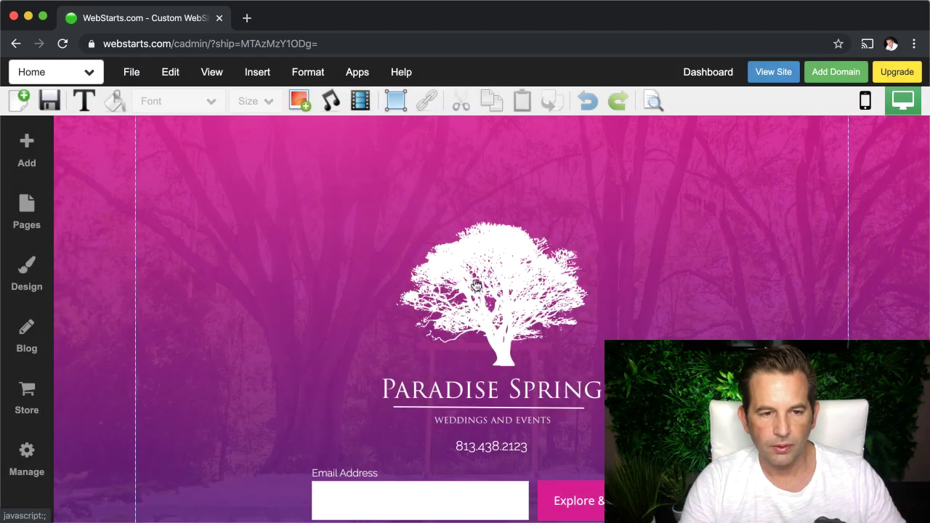
Insert HTML code into the Site Head and paste the copied gtag snippet there.
click(256, 75)
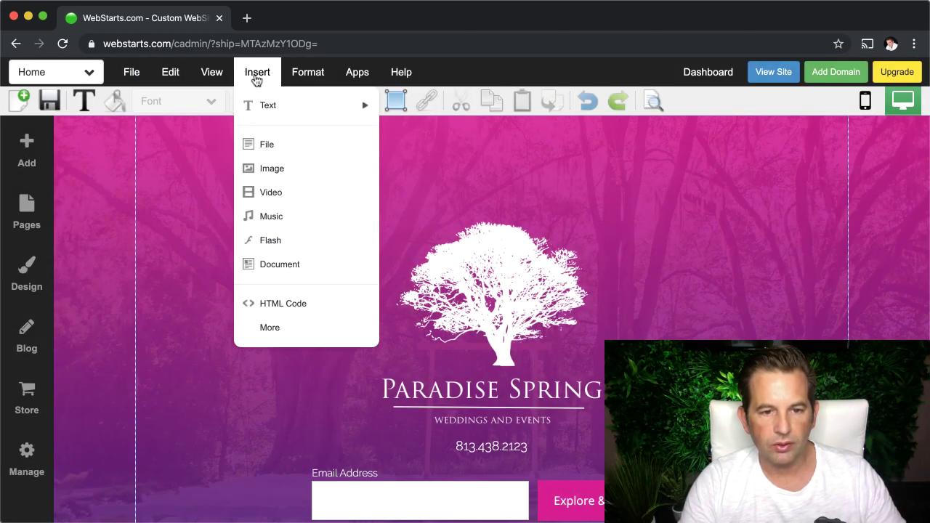
click(284, 304)
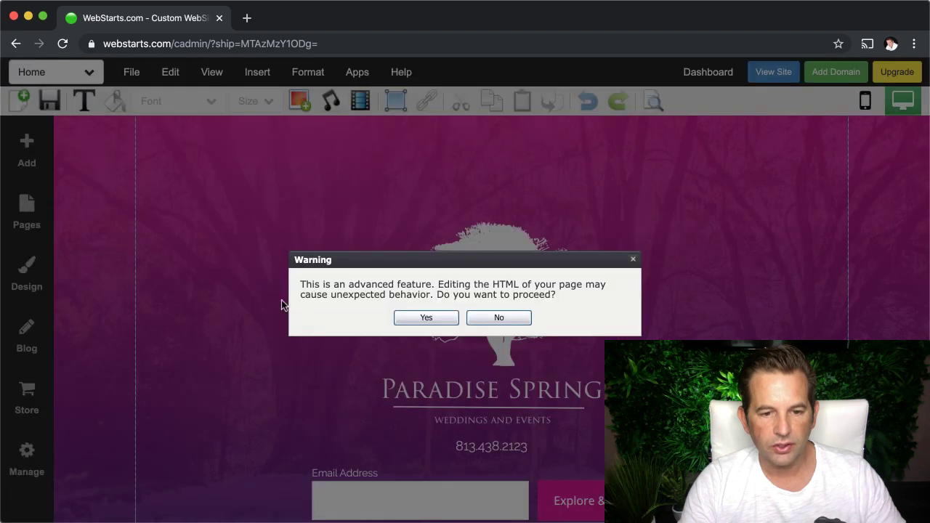
click(426, 318)
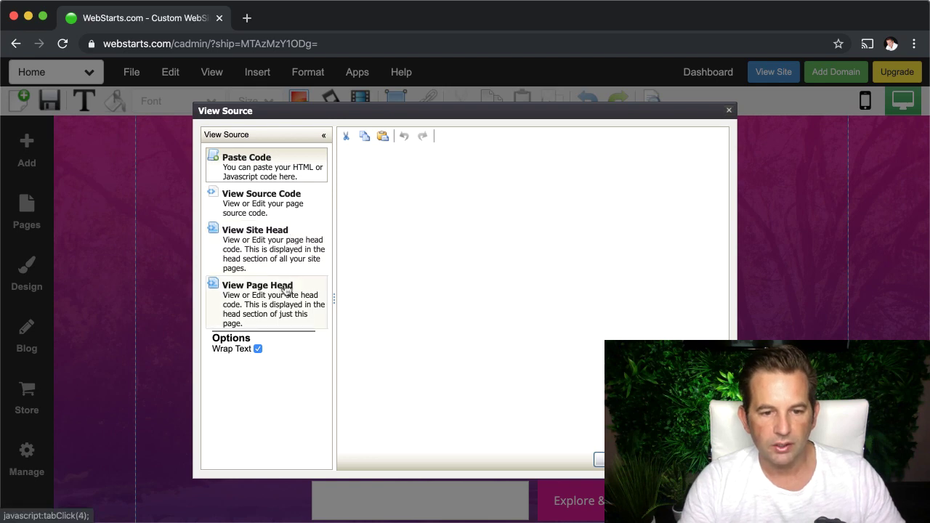
click(286, 263)
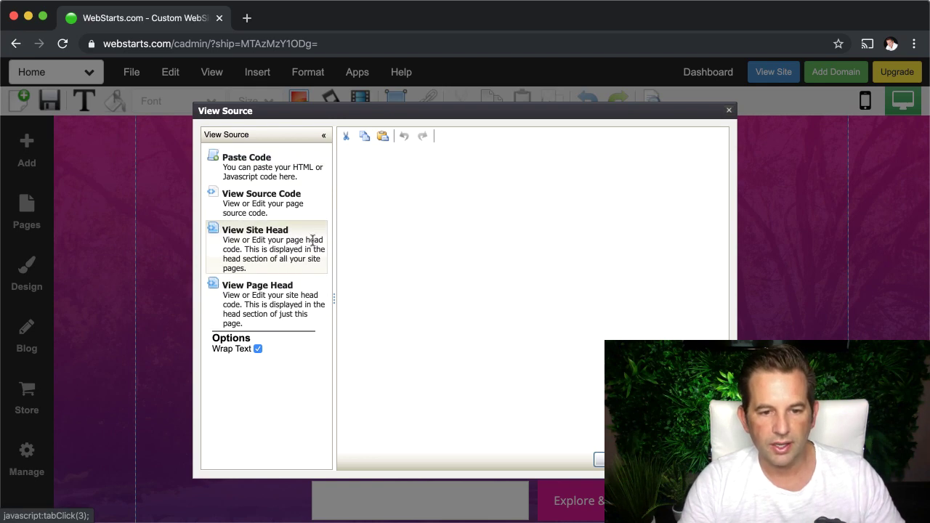
click(351, 217)
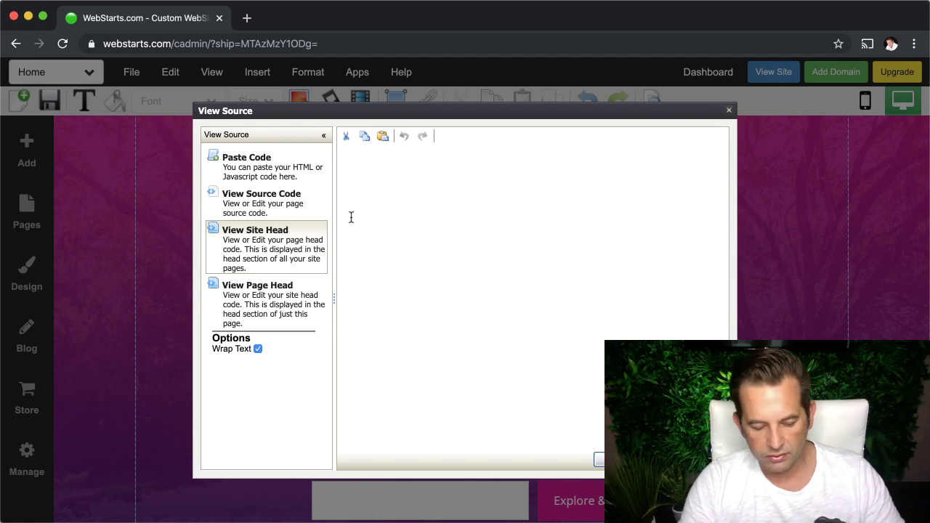
key(super+v)
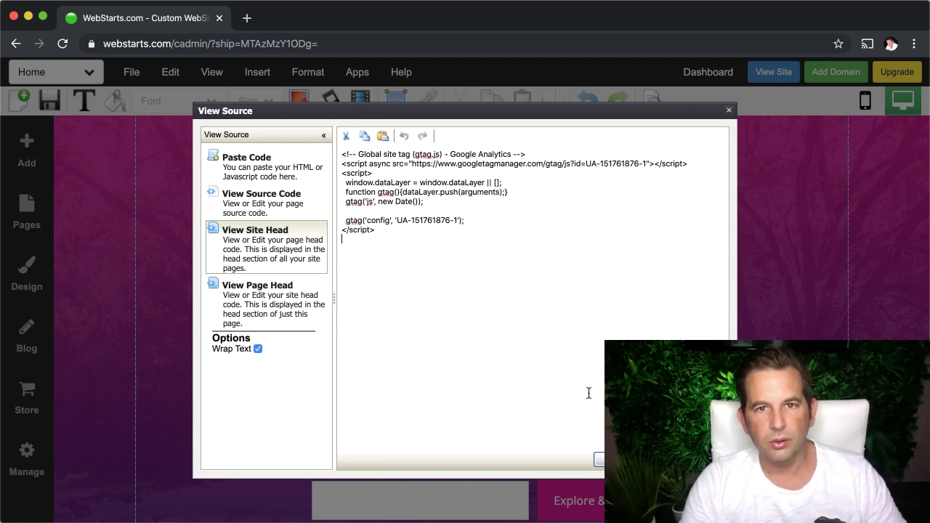
Confirm the head code, save the page, and open the live site with View Site.
click(614, 459)
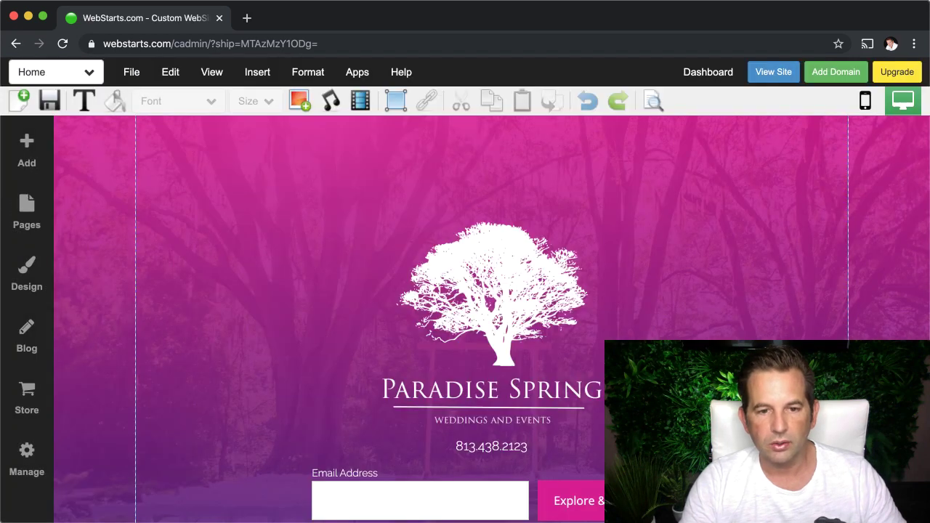
click(47, 101)
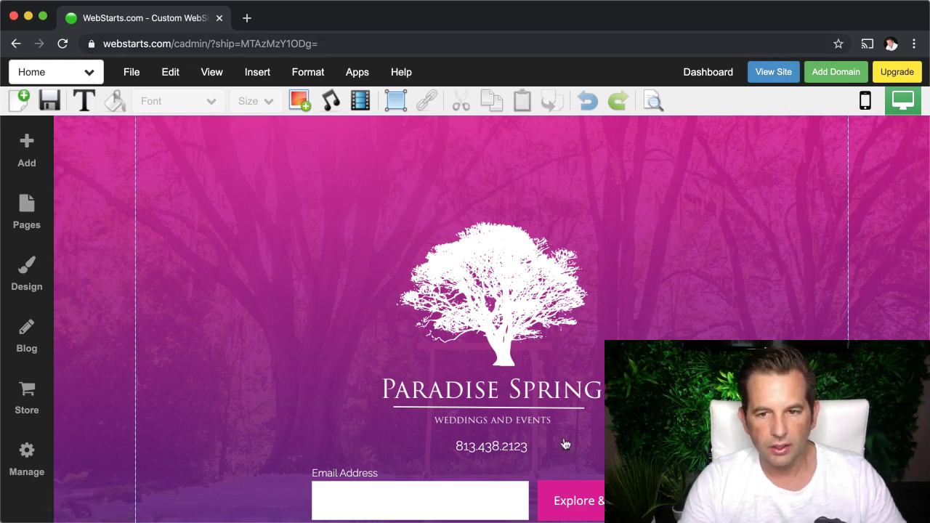
click(762, 74)
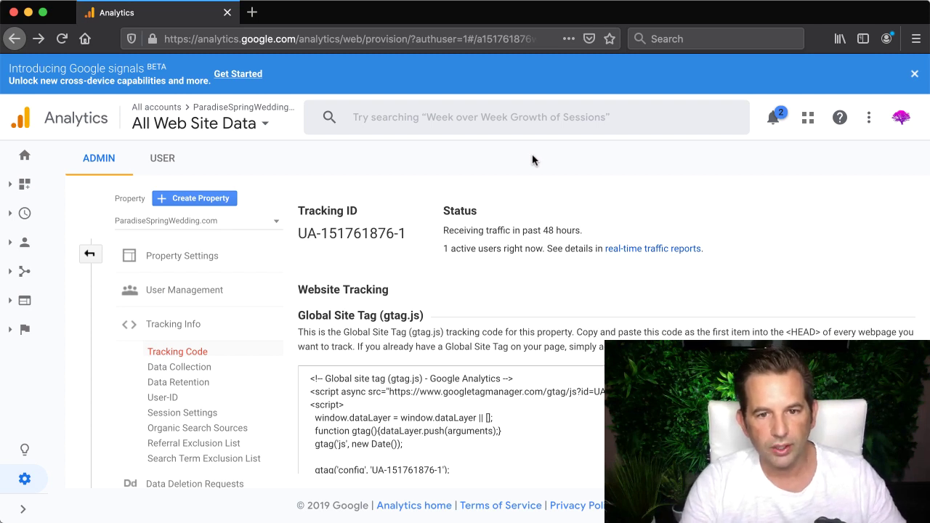
Return to the Google Analytics Home page, which shows 1 active user right now.
click(27, 158)
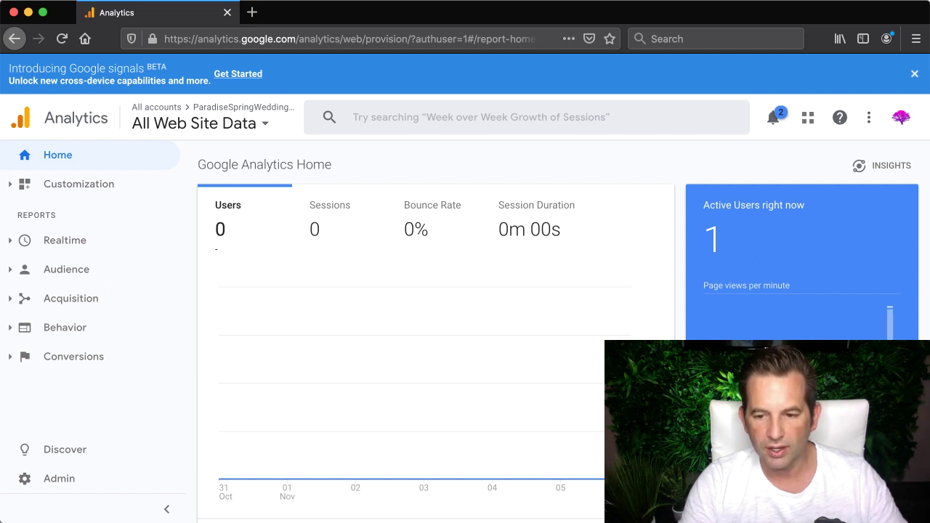
triple_click(712, 240)
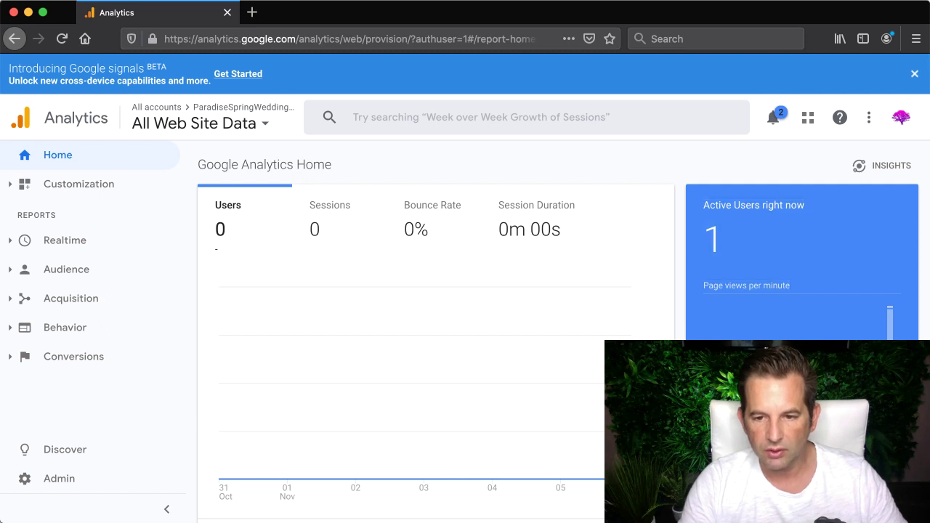
scroll(436, 327, down, 5)
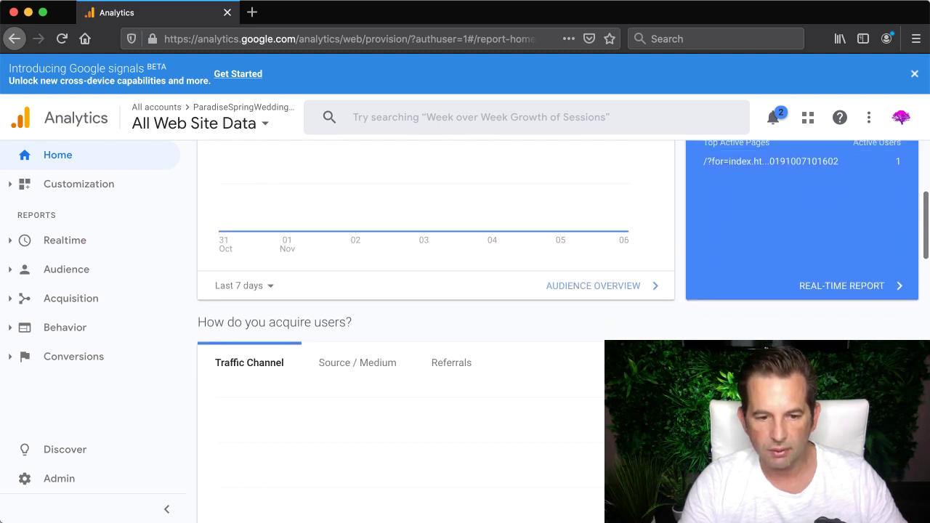
scroll(436, 327, down, 1)
scroll(436, 327, up, 6)
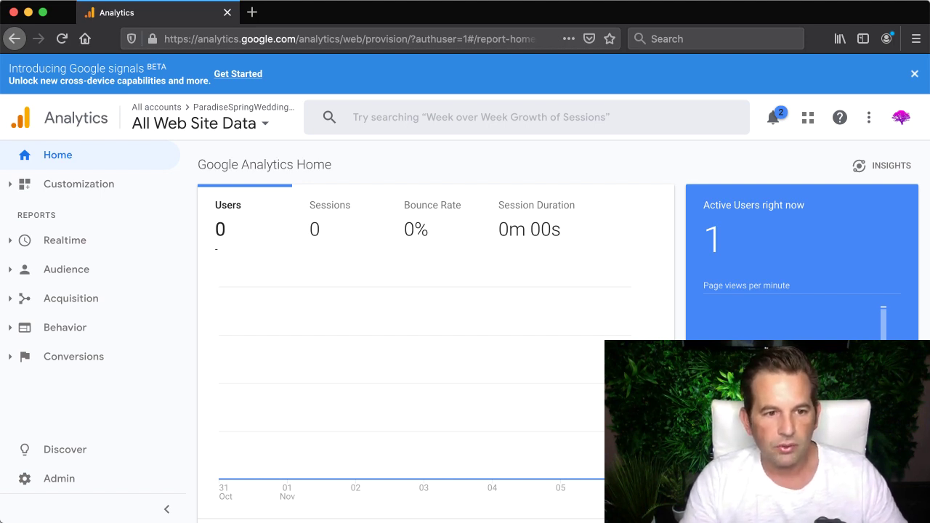
Expand Realtime and Audience in the left navigation and scroll through the audience reports.
click(83, 245)
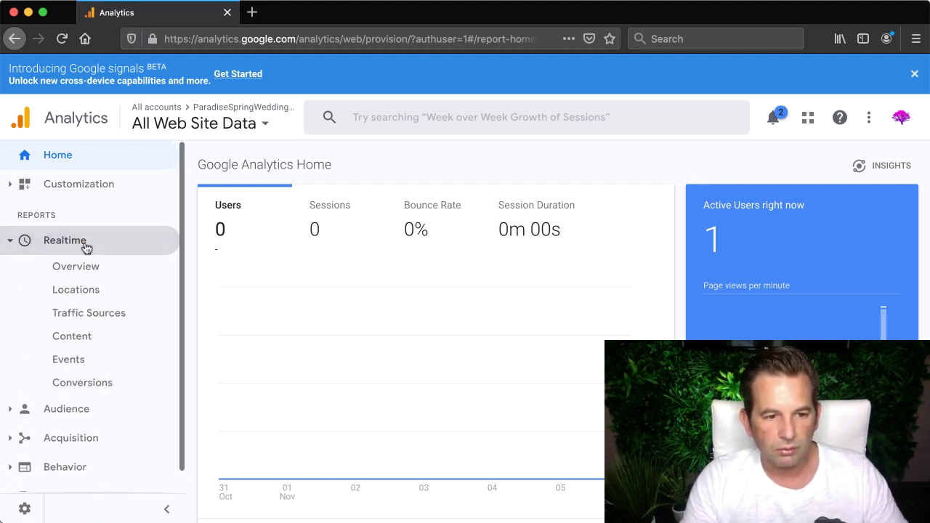
scroll(119, 348, down, 1)
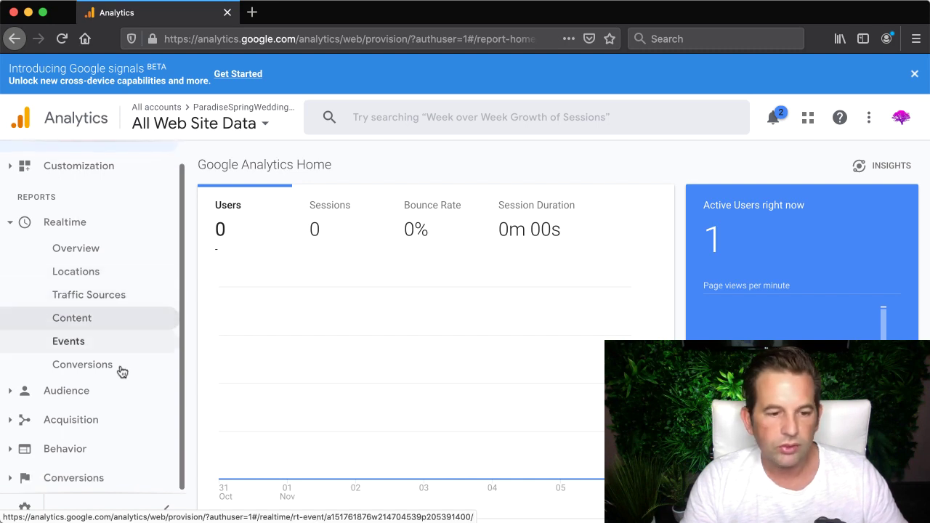
click(114, 390)
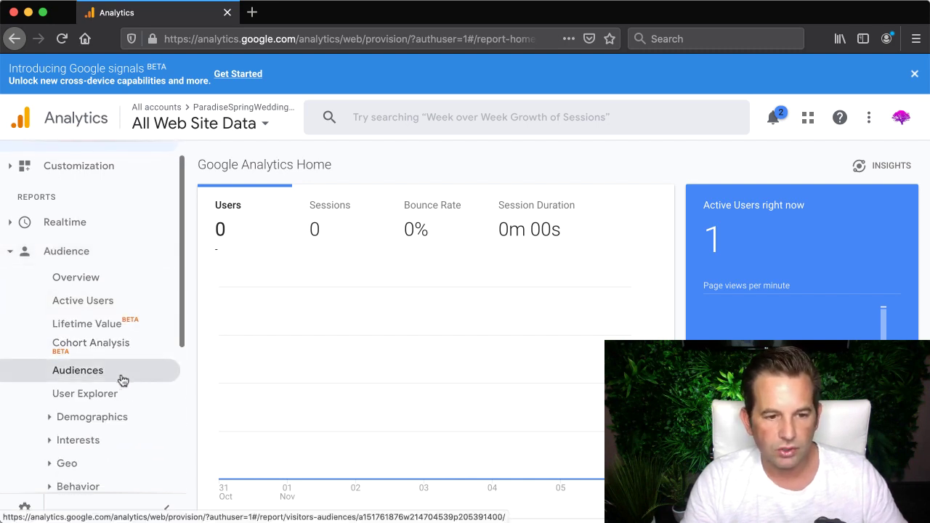
scroll(123, 380, down, 4)
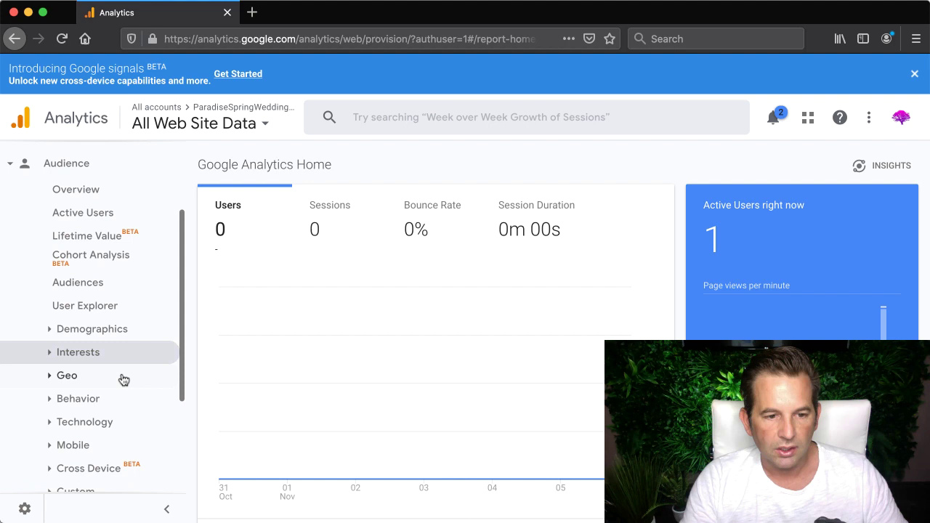
scroll(124, 380, down, 1)
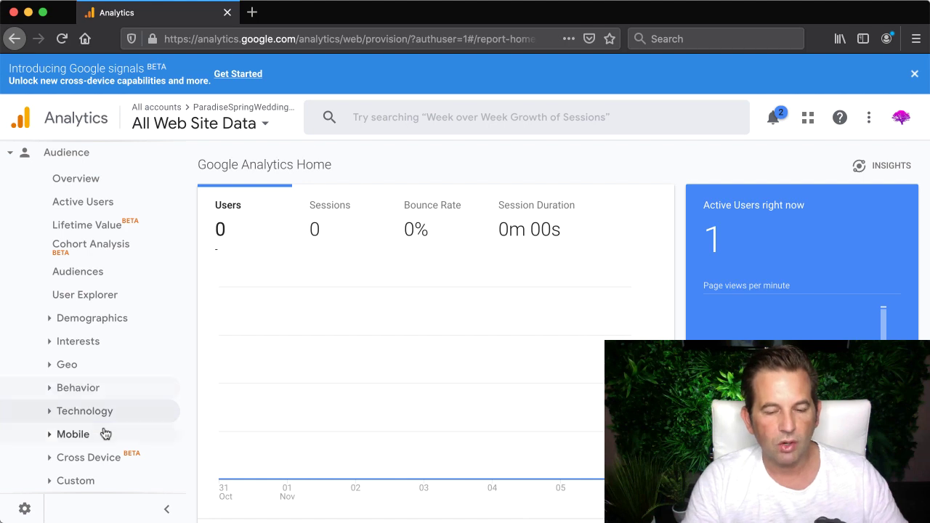
scroll(120, 400, up, 3)
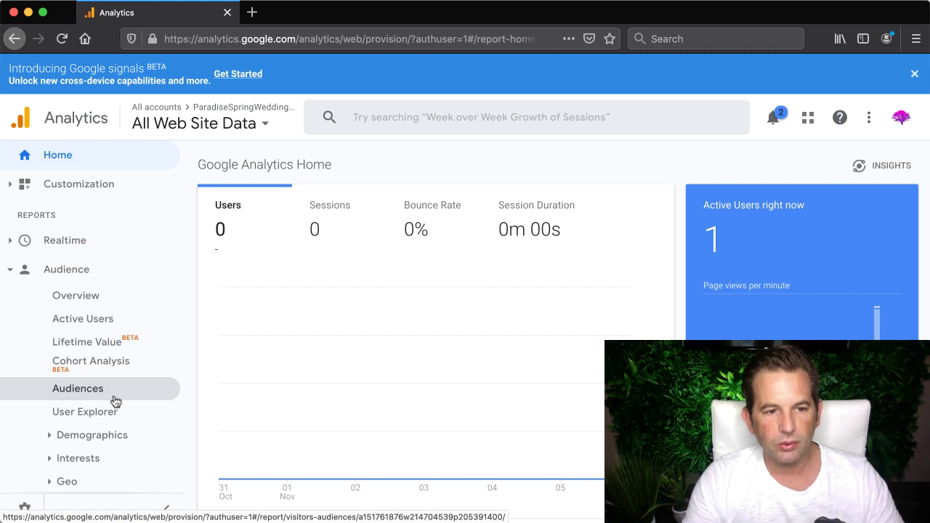
Expand Realtime in the left navigation to list Overview, Locations, Traffic Sources, Content, Events and Conversions.
click(78, 244)
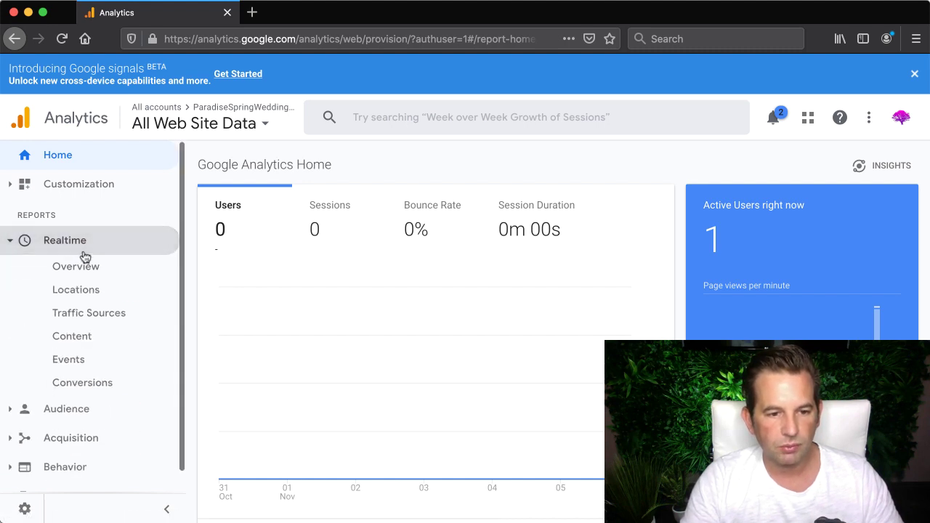
scroll(108, 298, down, 1)
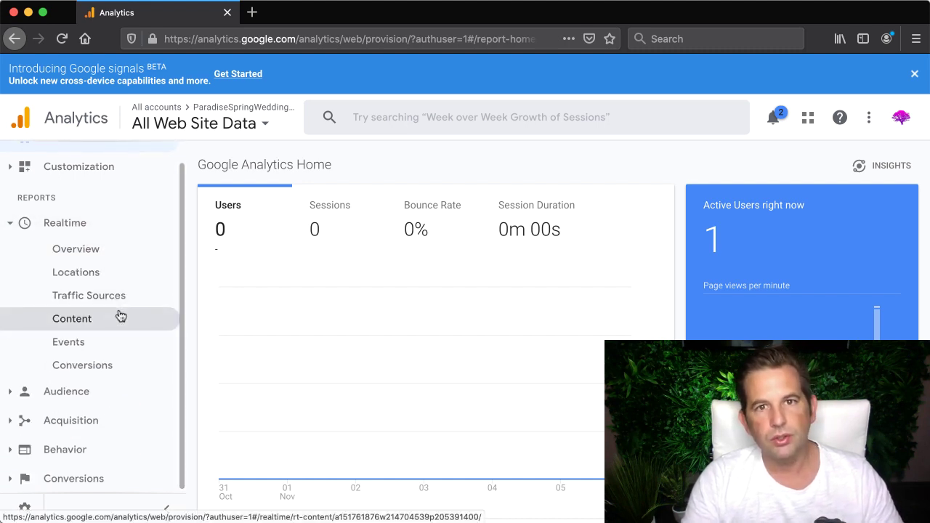